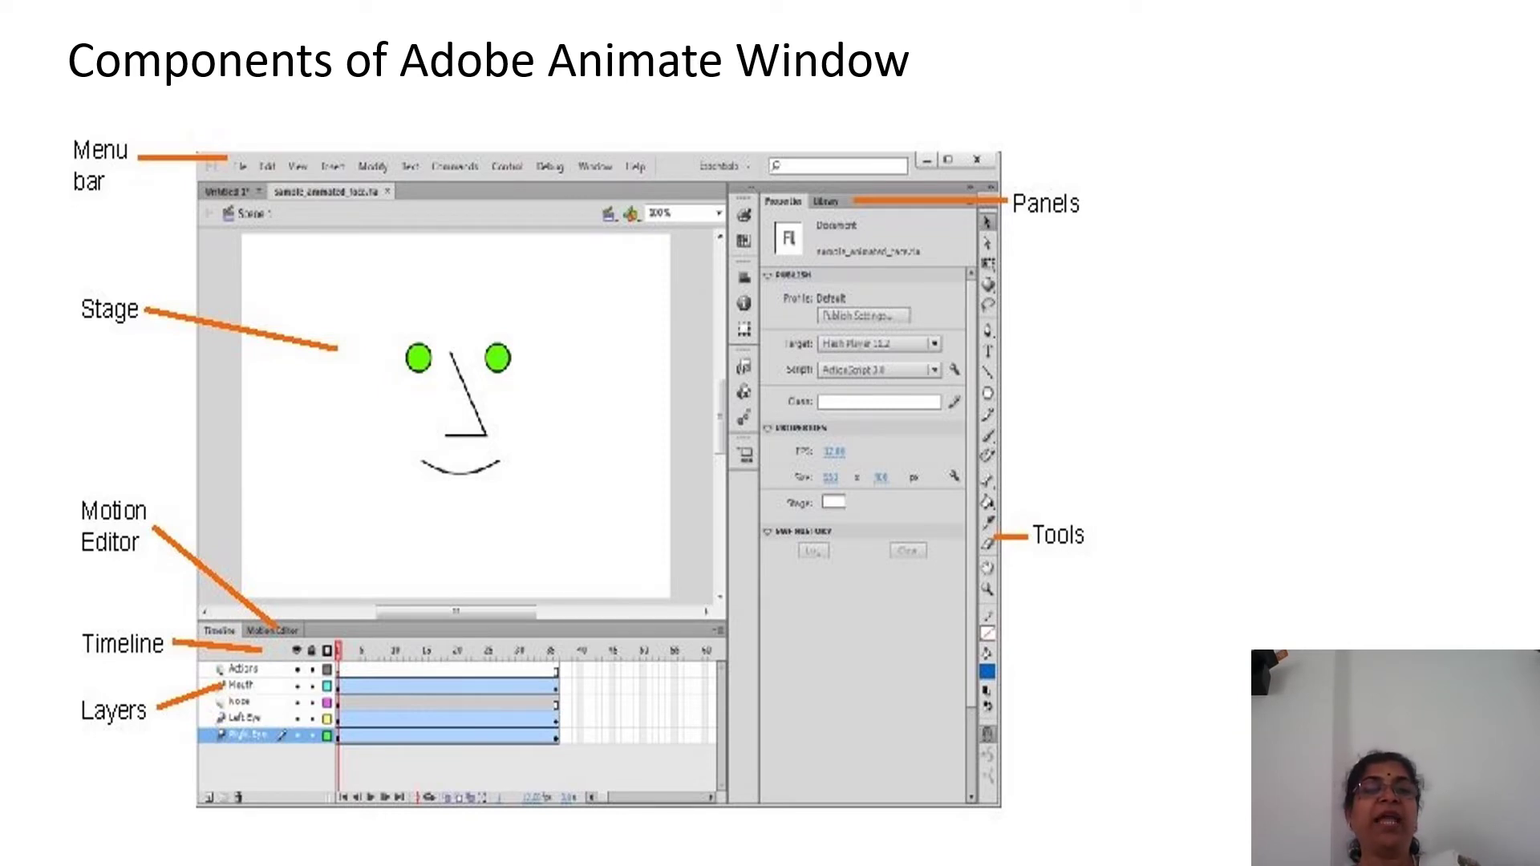
key("Right")
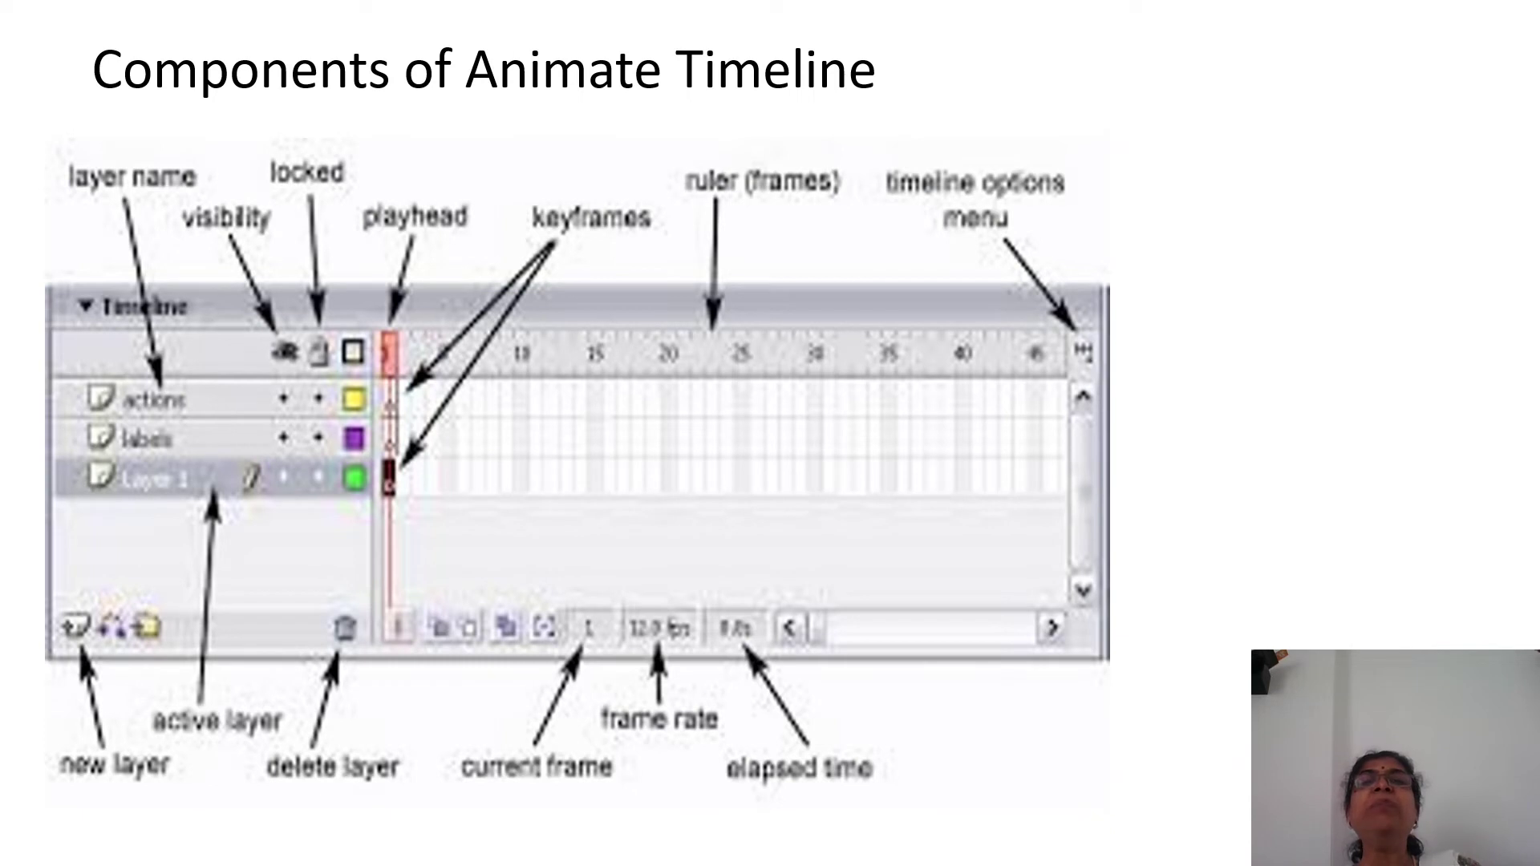